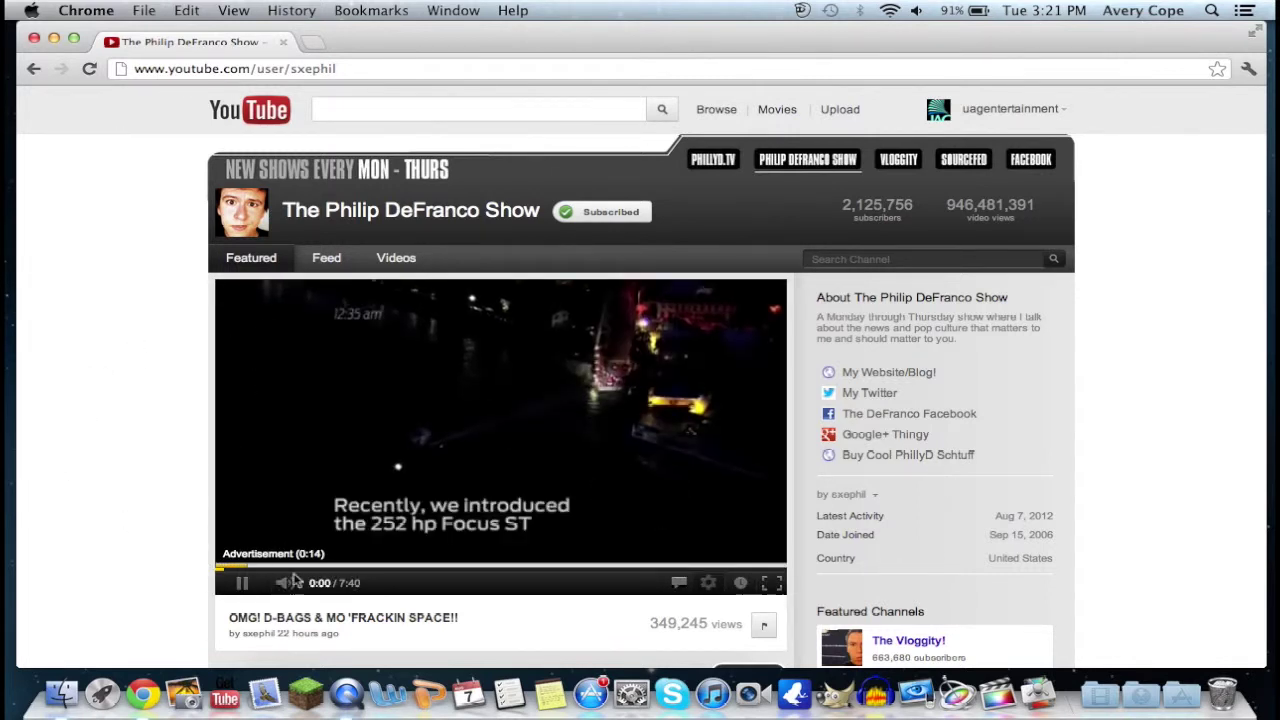
# Pause the ad playing before the channel's featured video and open a new blank tab.
pyautogui.click(242, 582)
pyautogui.click(311, 46)
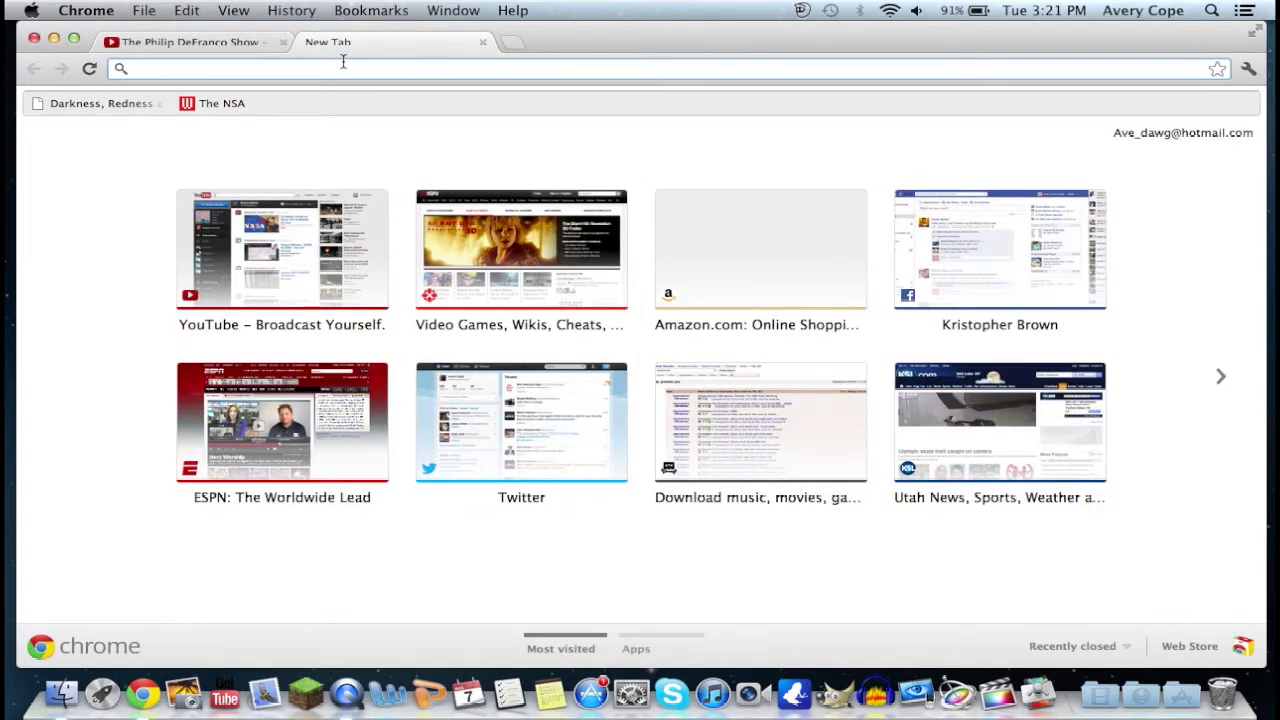
# Search Google for 'adblock' and look over the results, led by the Chrome Web Store listing.
pyautogui.write('adblock')
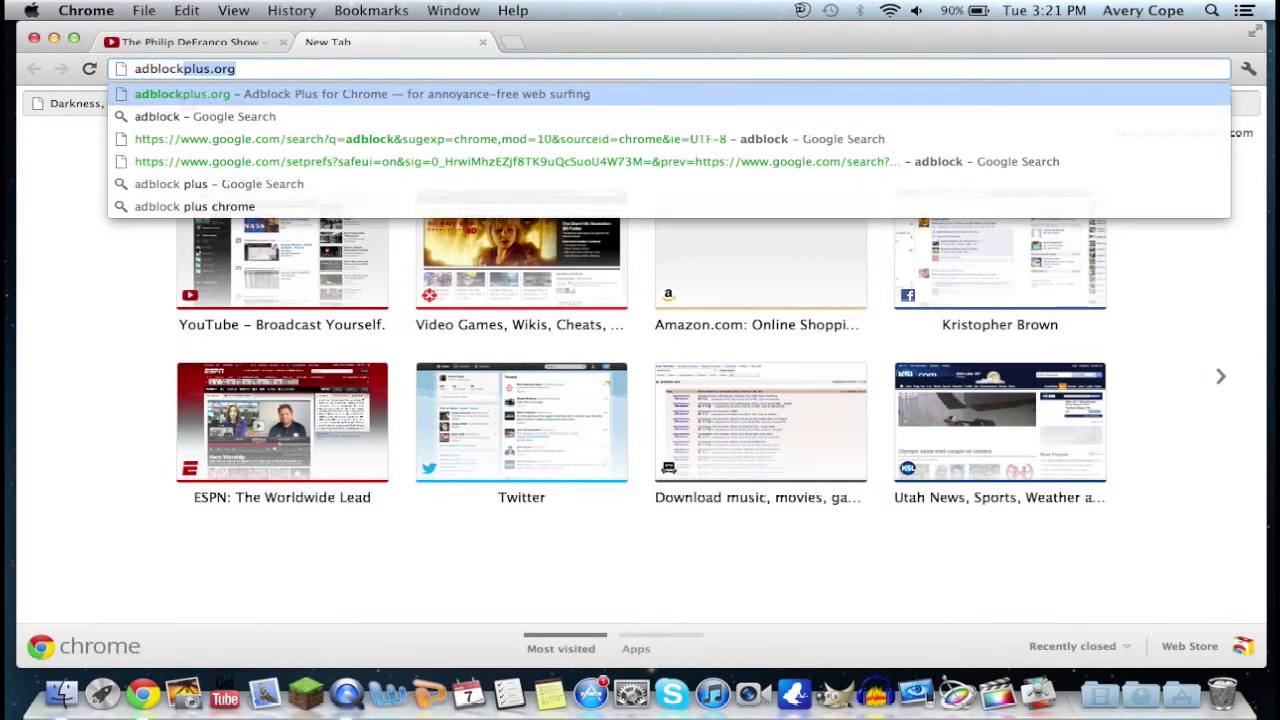
pyautogui.press('BackSpace')
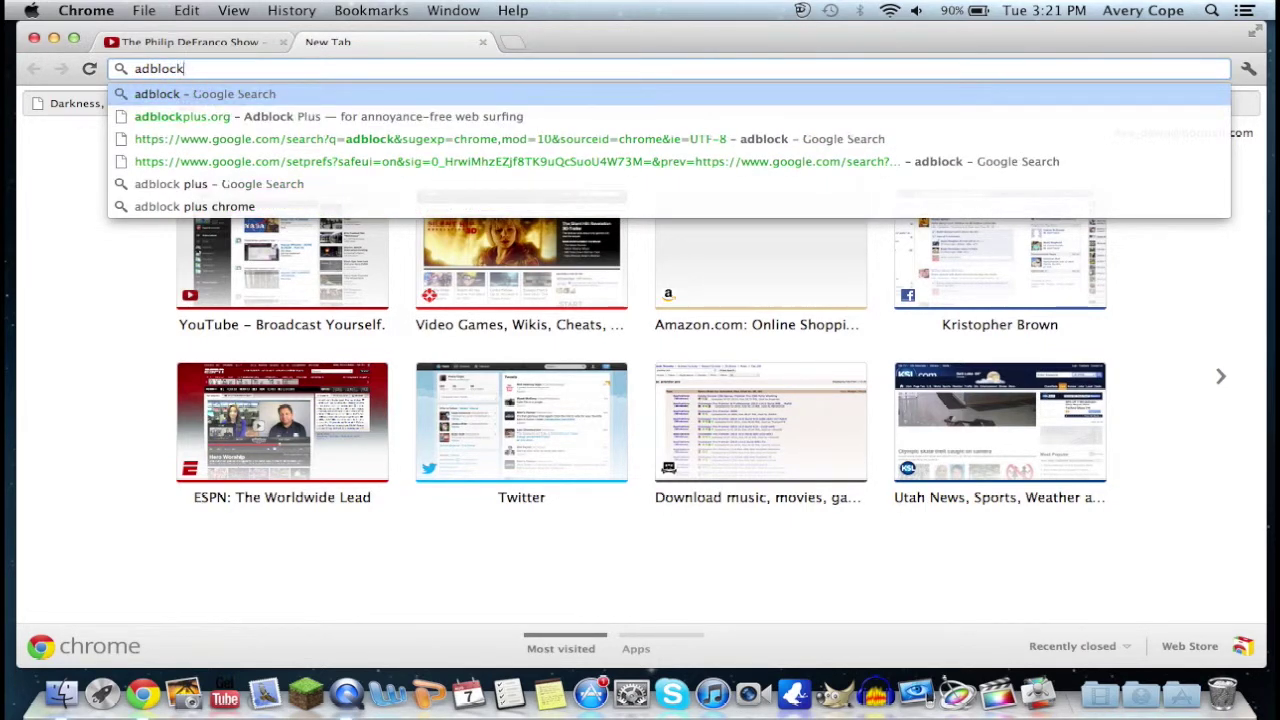
pyautogui.press('Return')
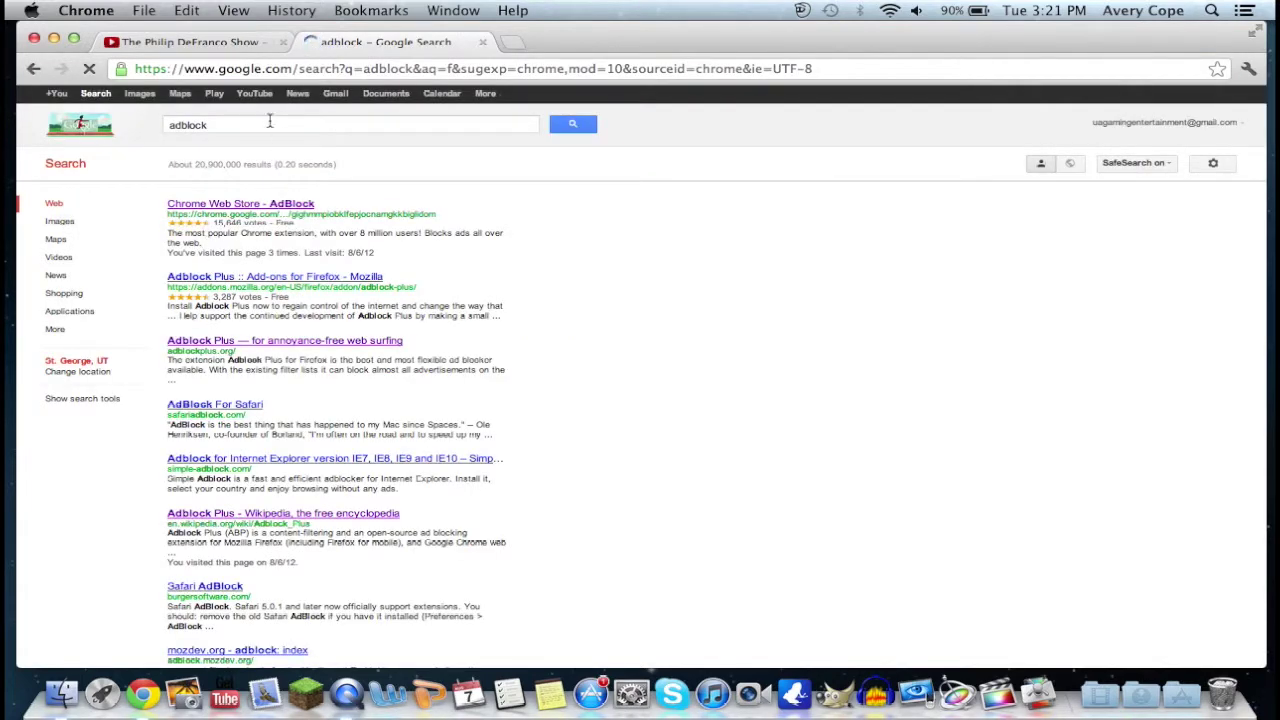
pyautogui.scroll(-1, 497, 207)
pyautogui.scroll(1, 497, 207)
pyautogui.scroll(-3, 497, 207)
pyautogui.scroll(1, 497, 213)
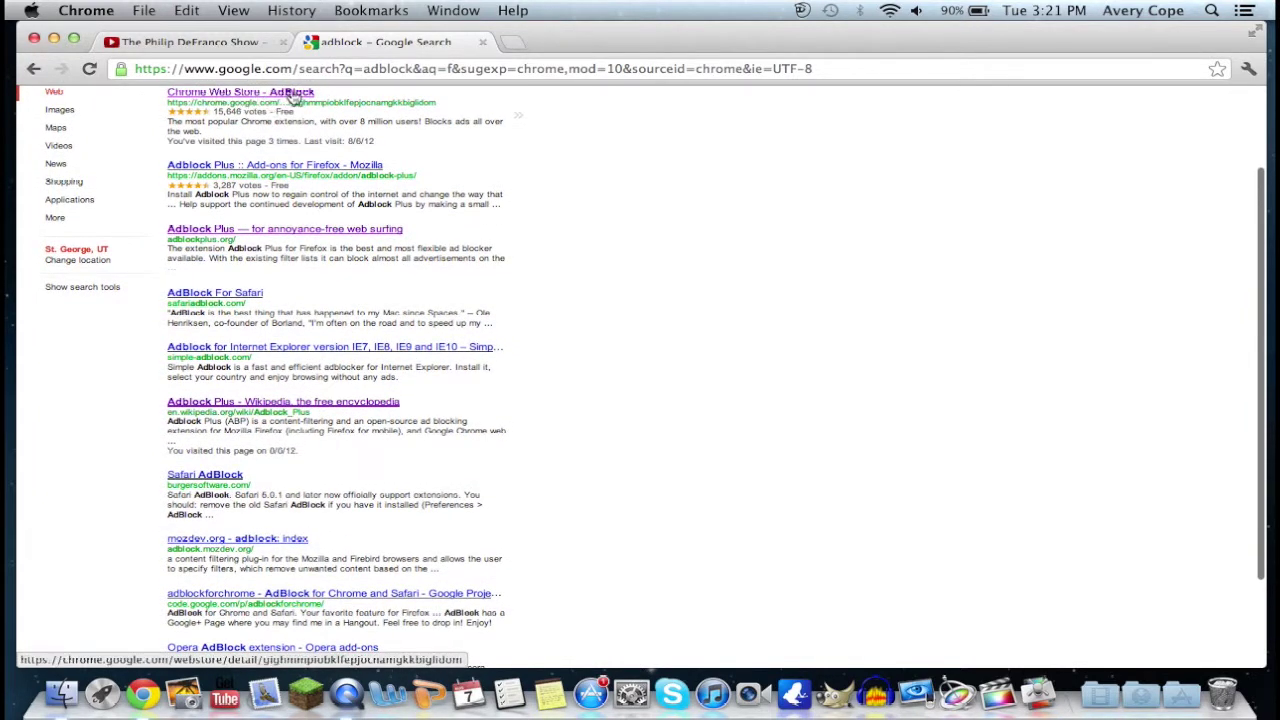
pyautogui.scroll(-6, 408, 163)
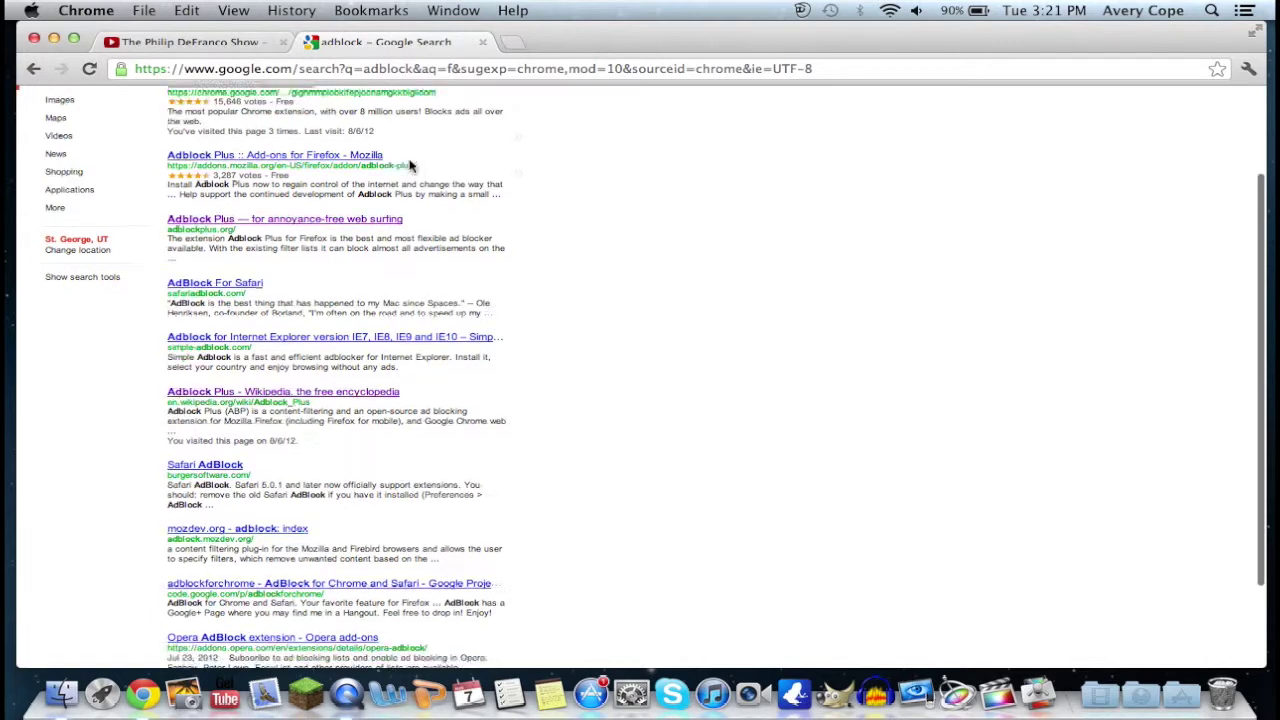
pyautogui.scroll(10, 408, 166)
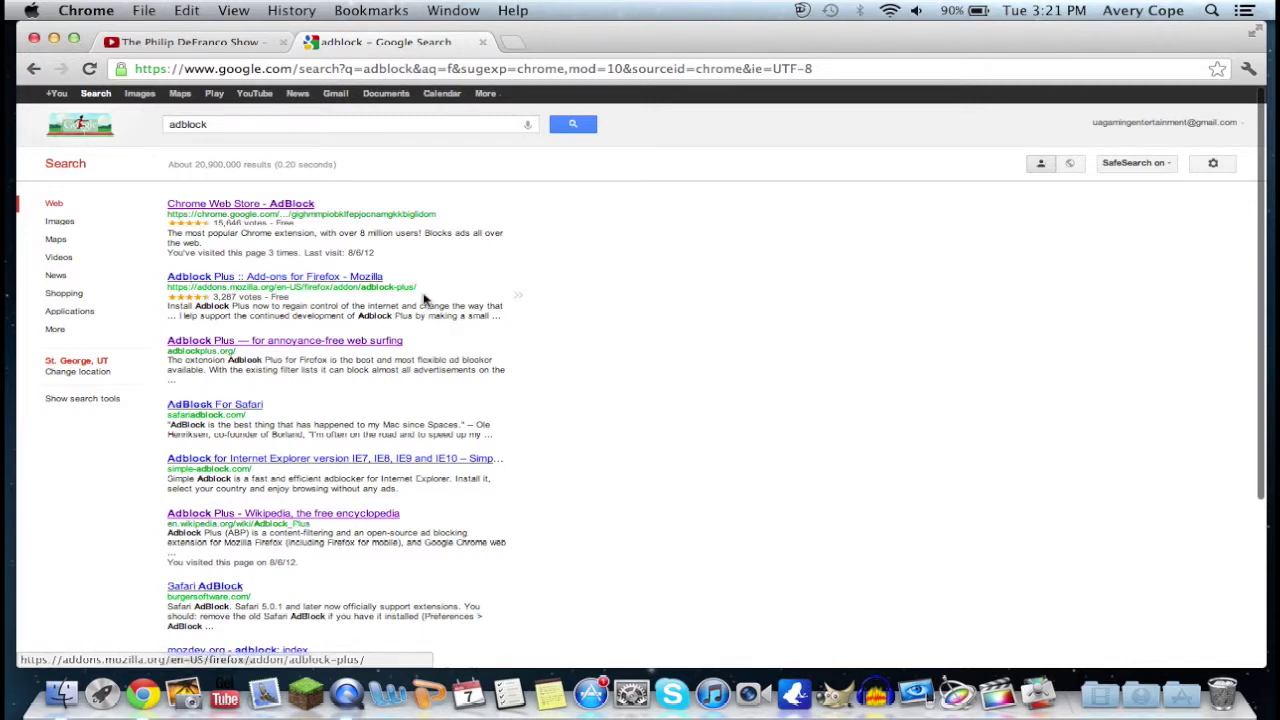
pyautogui.scroll(-2, 424, 298)
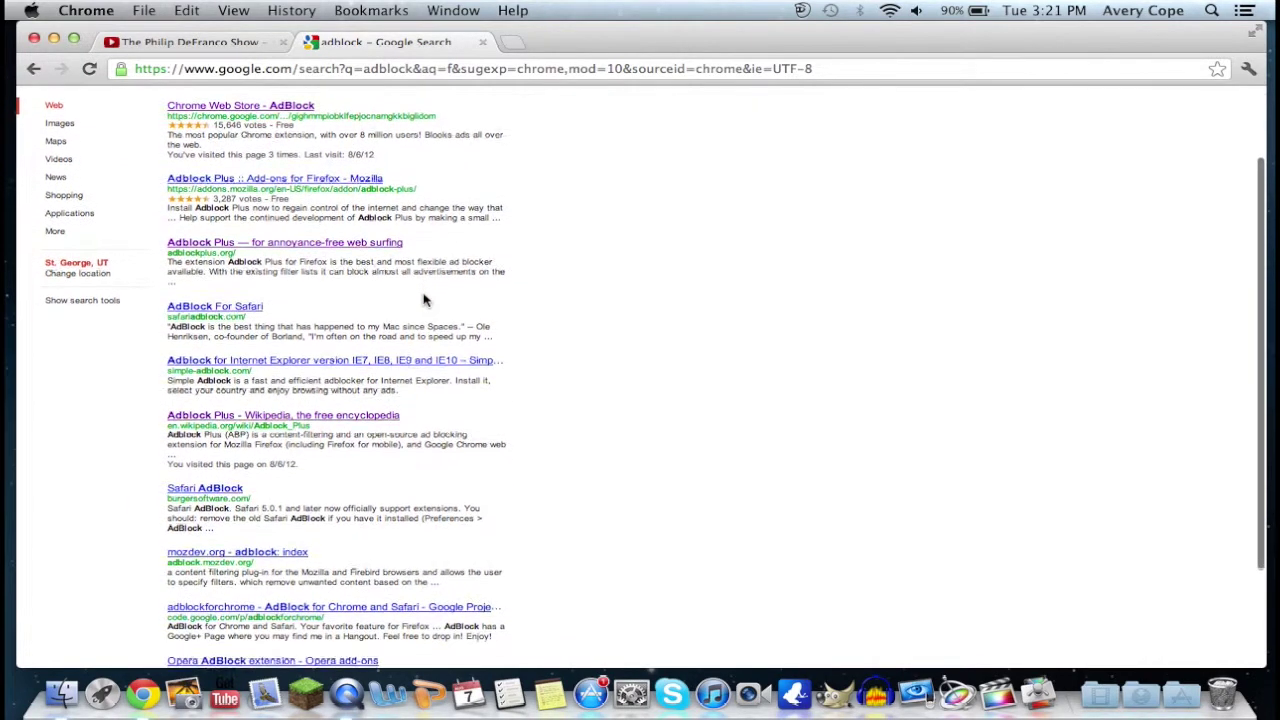
# Open the AdBlock listing in the Chrome Web Store and add the extension to Chrome.
pyautogui.click(287, 106)
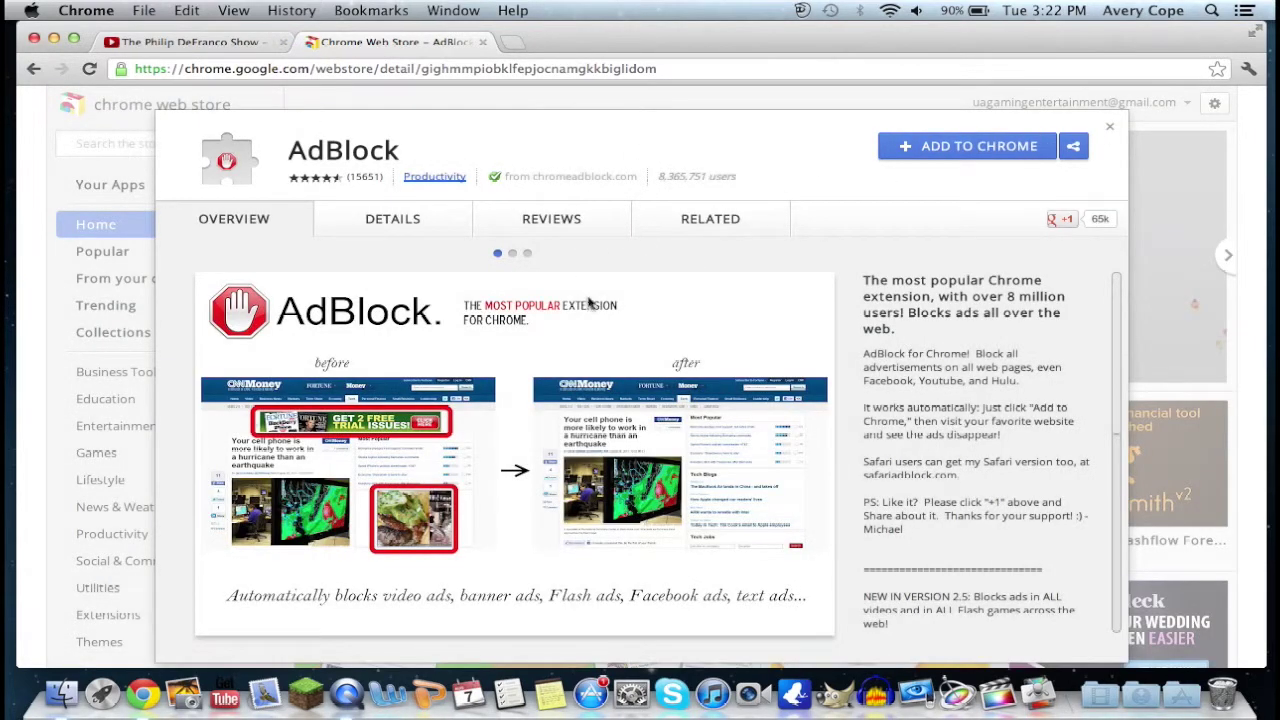
pyautogui.click(944, 151)
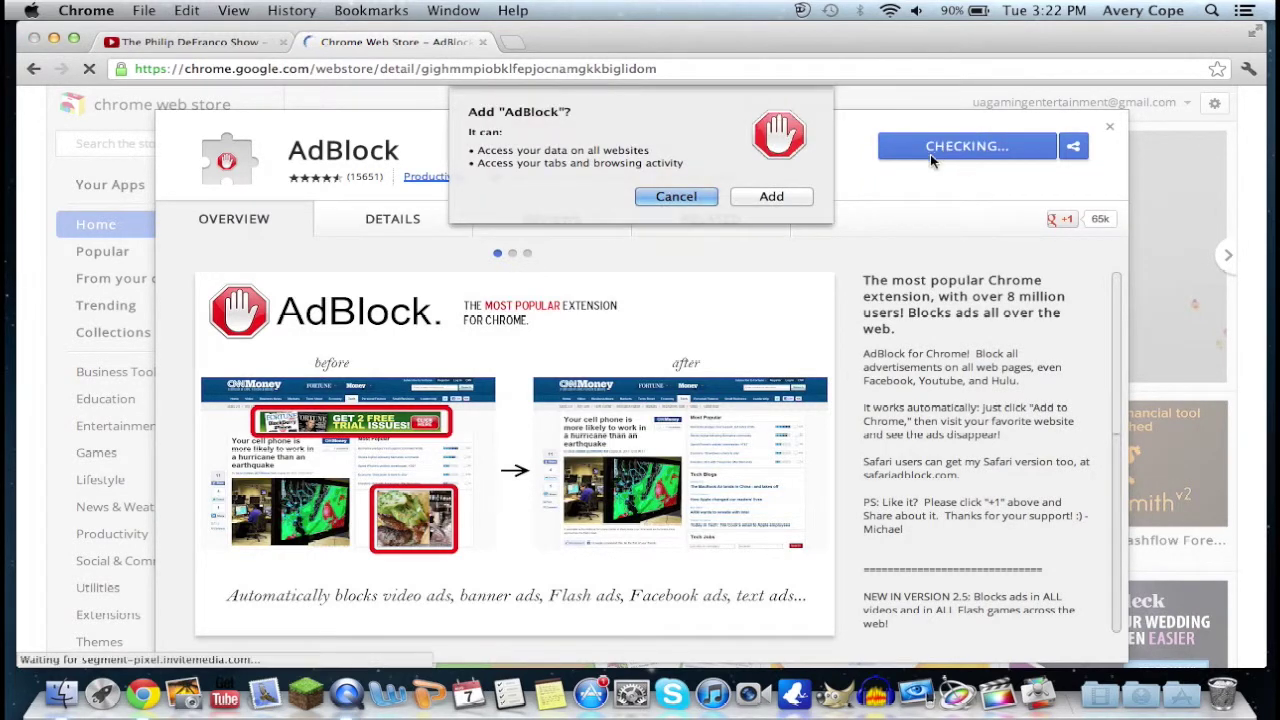
pyautogui.click(790, 194)
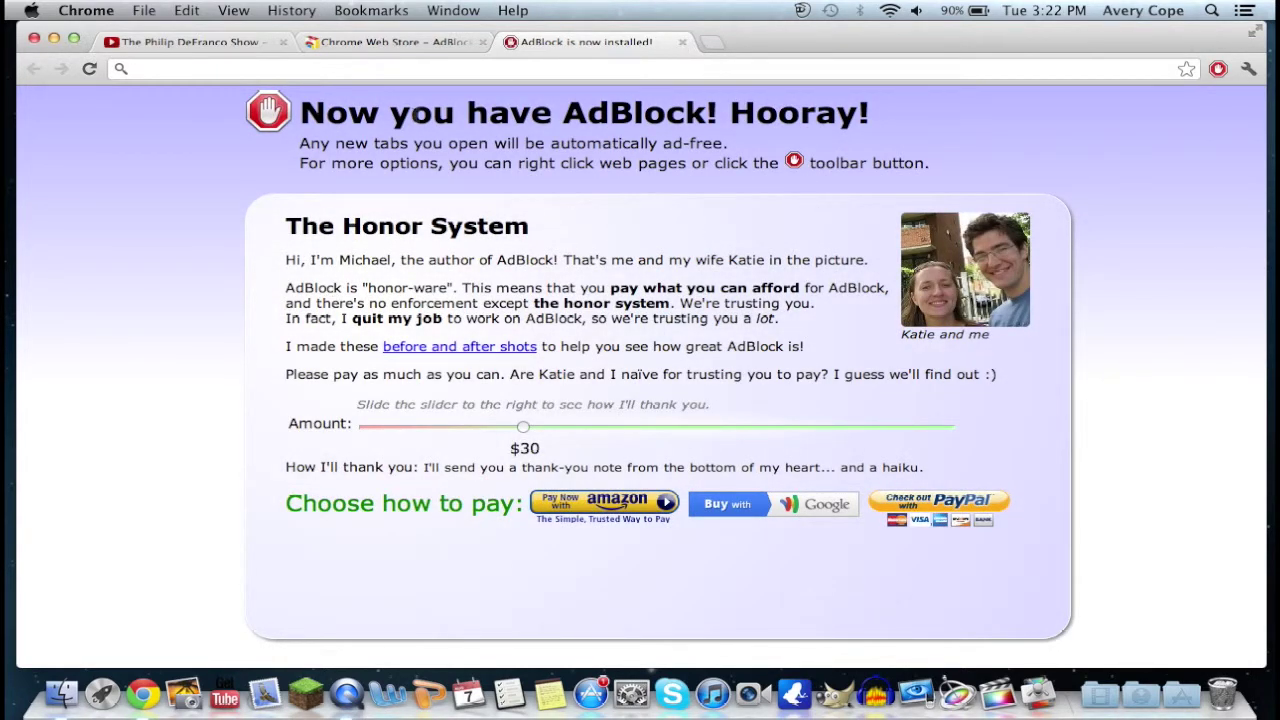
# Close the AdBlock and Web Store tabs, reload the channel, and pause its ad-free video.
pyautogui.click(681, 44)
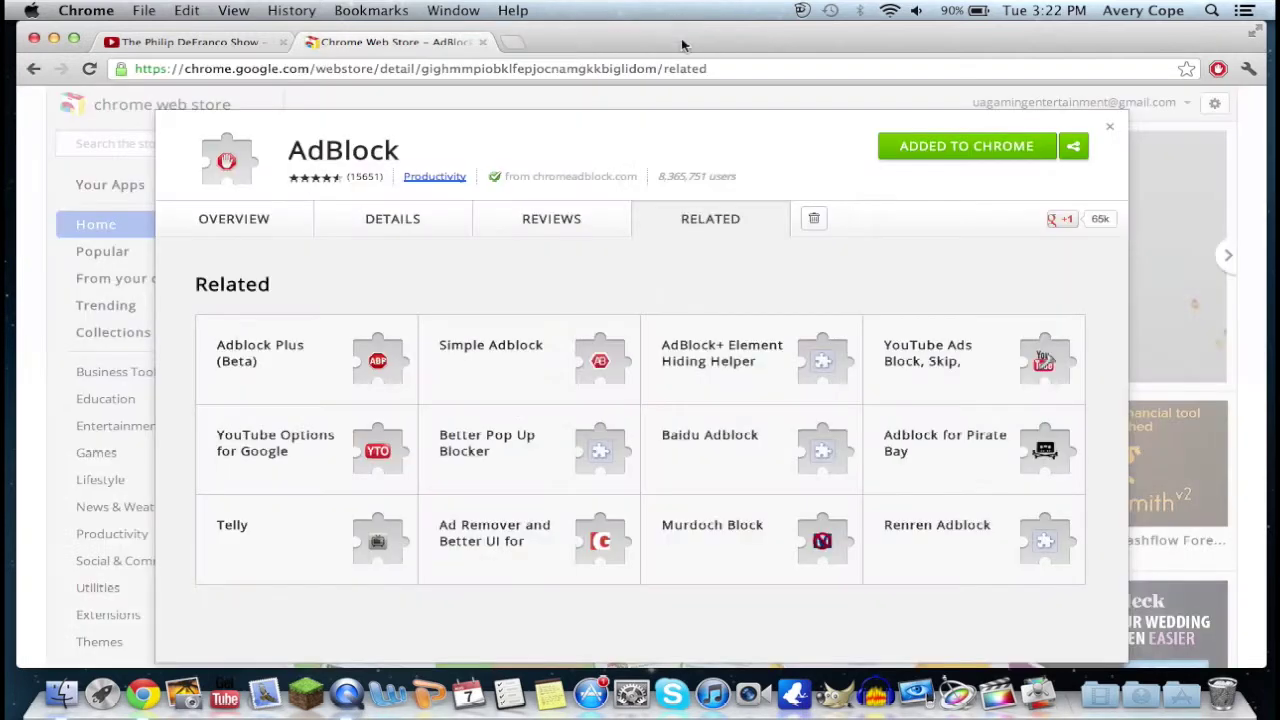
pyautogui.click(481, 43)
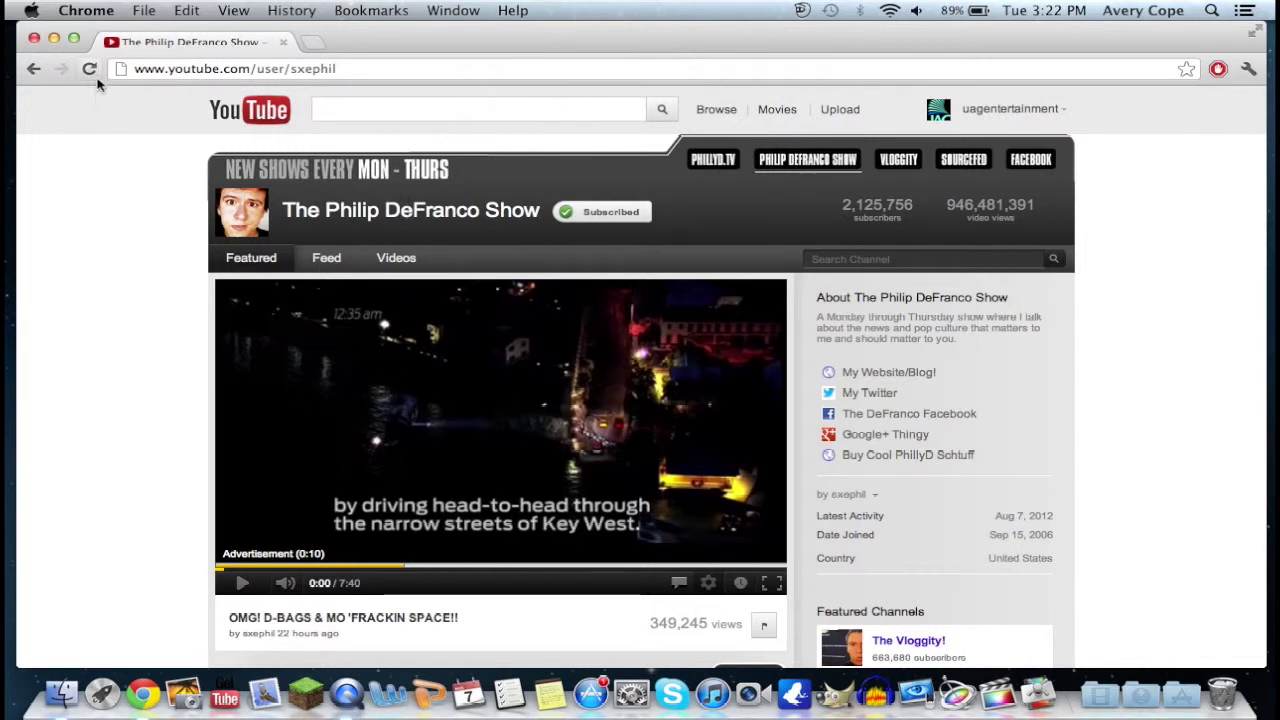
pyautogui.click(89, 69)
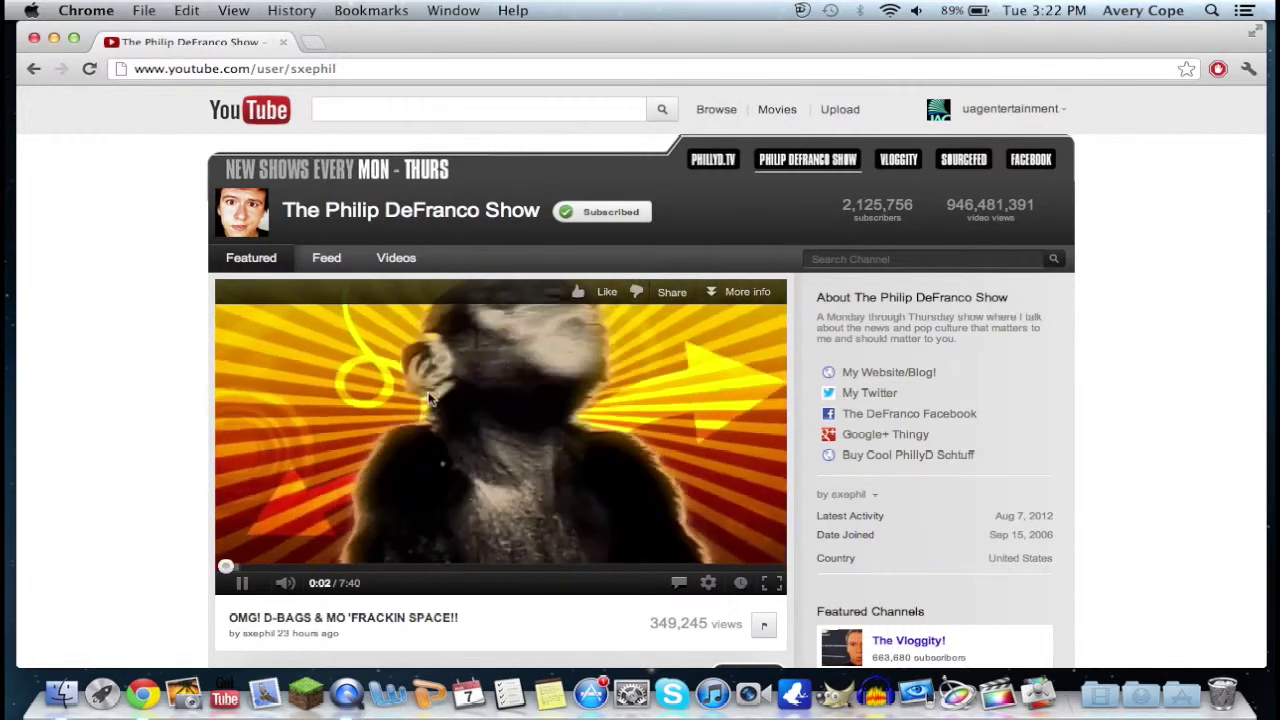
pyautogui.click(375, 440)
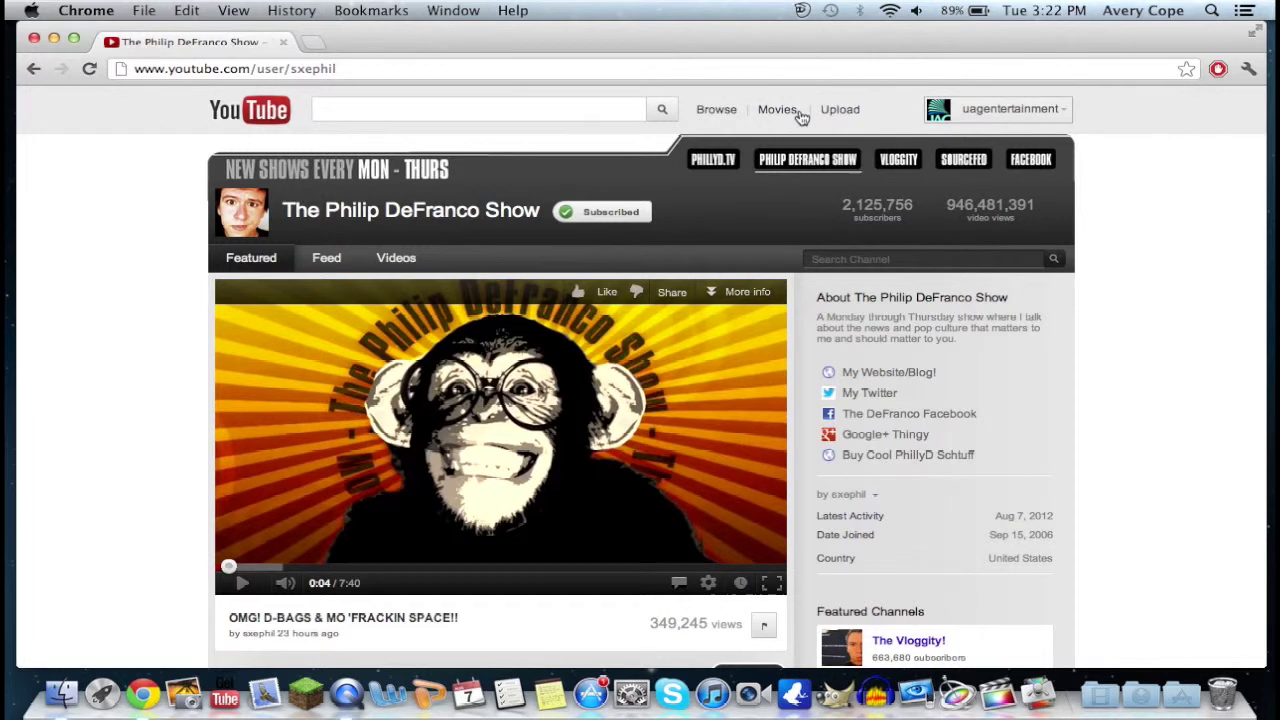
pyautogui.click(573, 106)
pyautogui.write('ray')
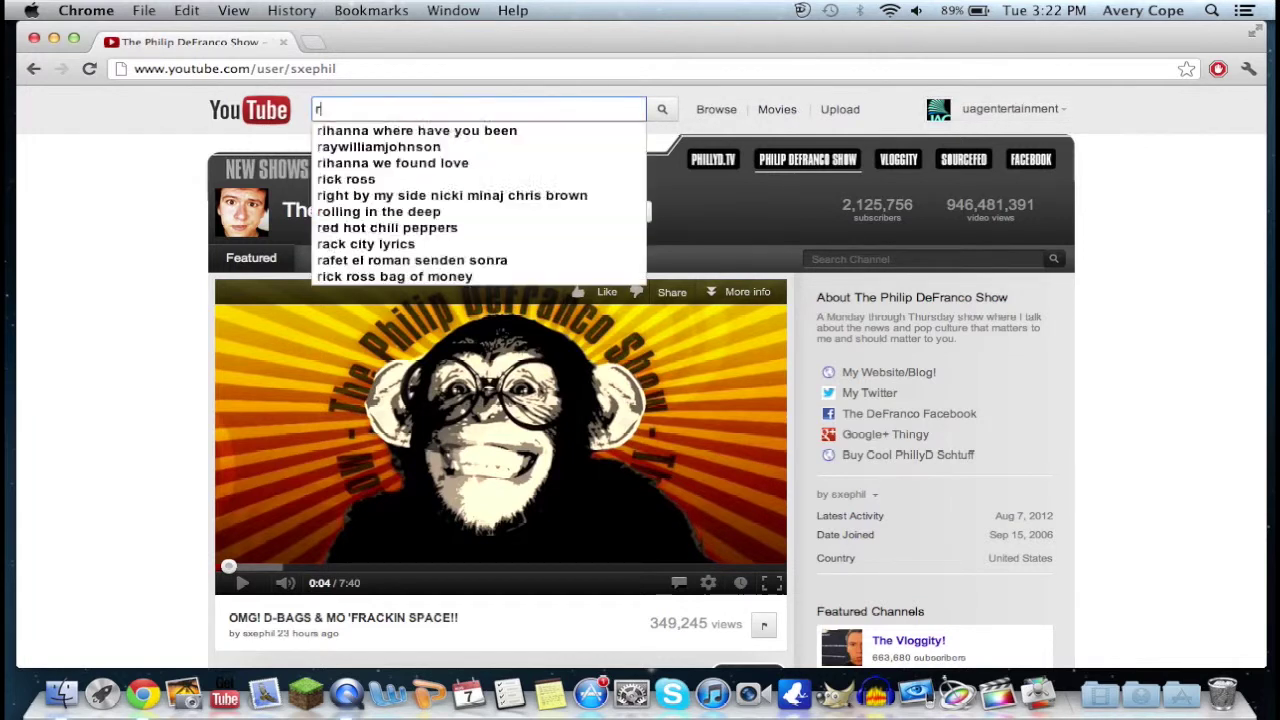
pyautogui.press('Down')
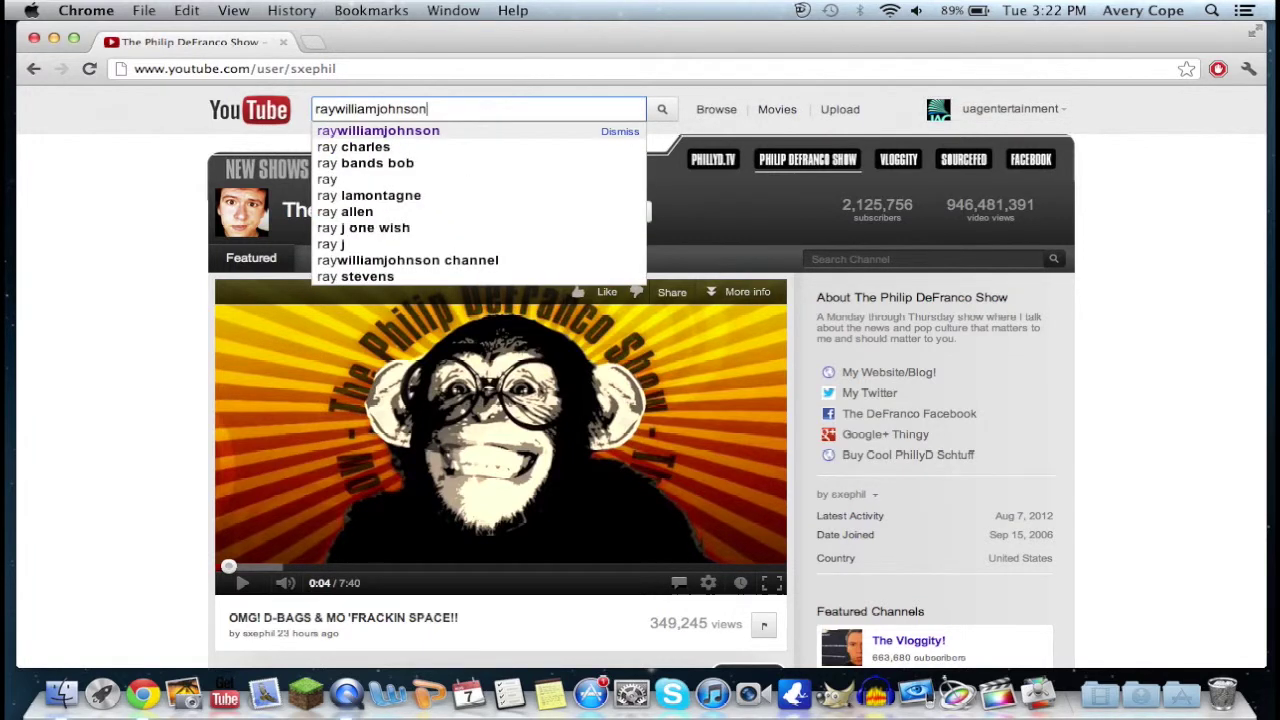
pyautogui.press('Return')
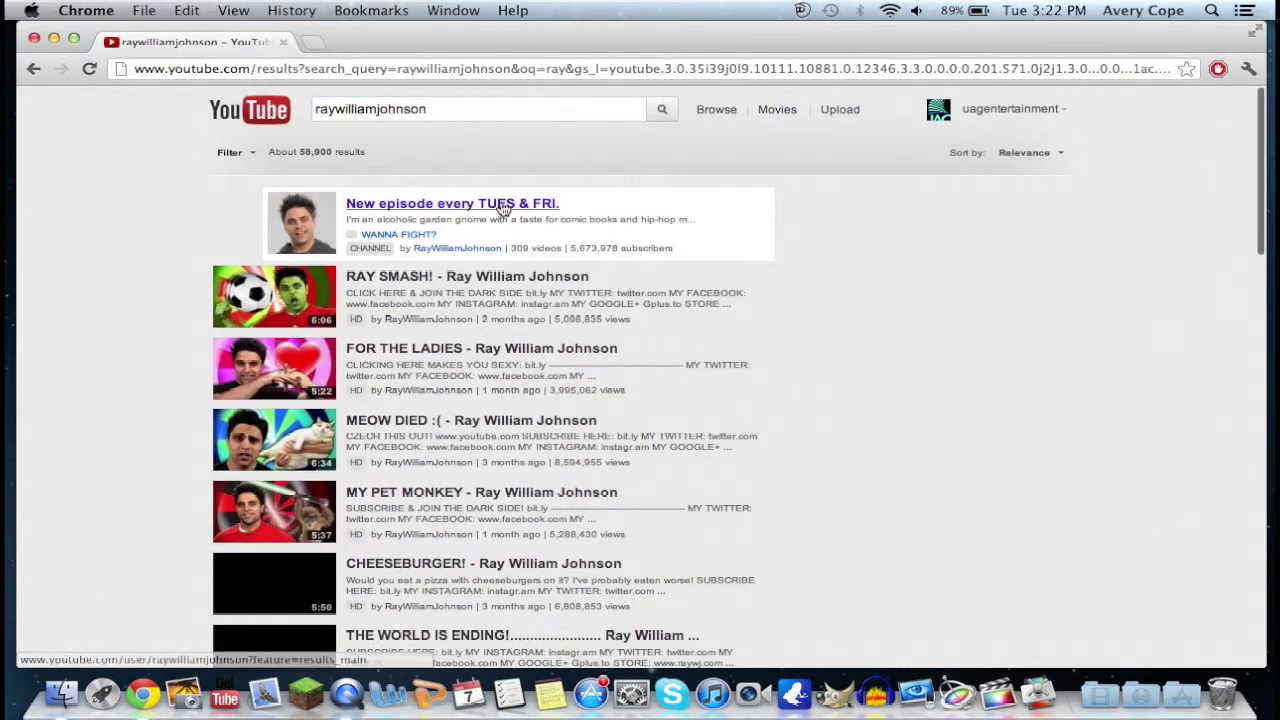
pyautogui.click(493, 210)
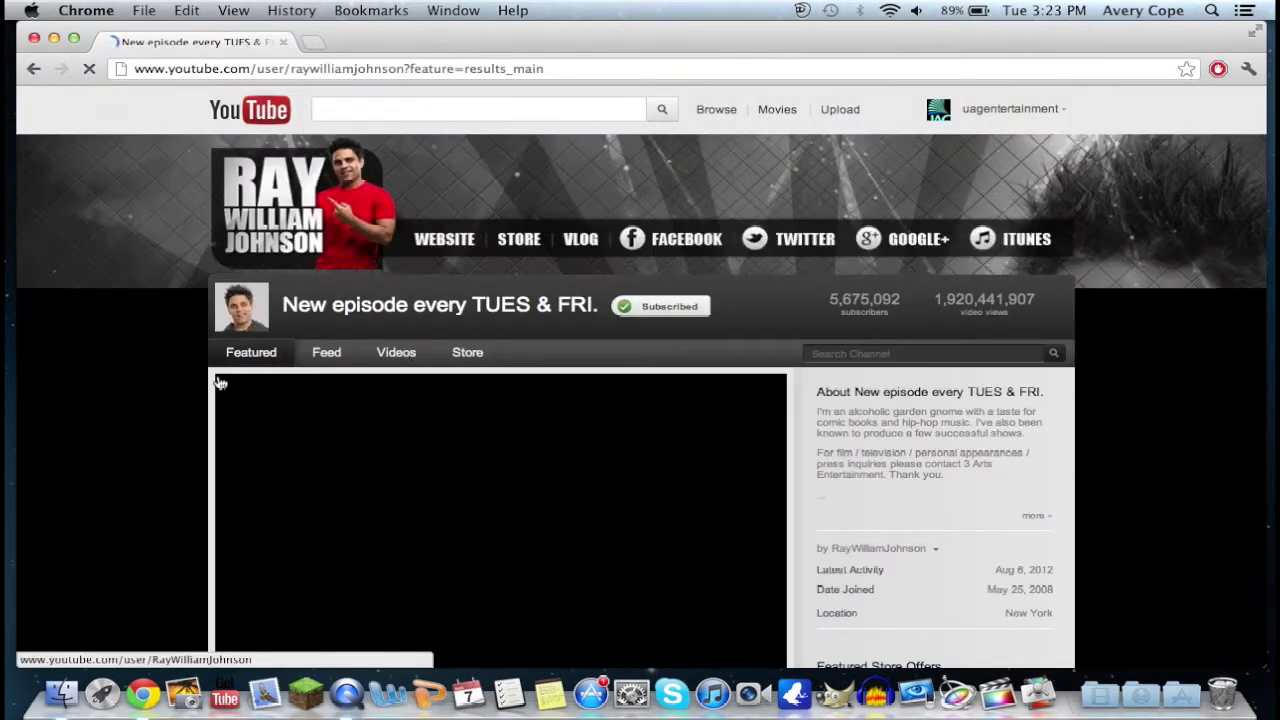
# Pause the ad-free PARTY CRASHER featured video and scroll down to the uploaded videos.
pyautogui.scroll(-4, 132, 401)
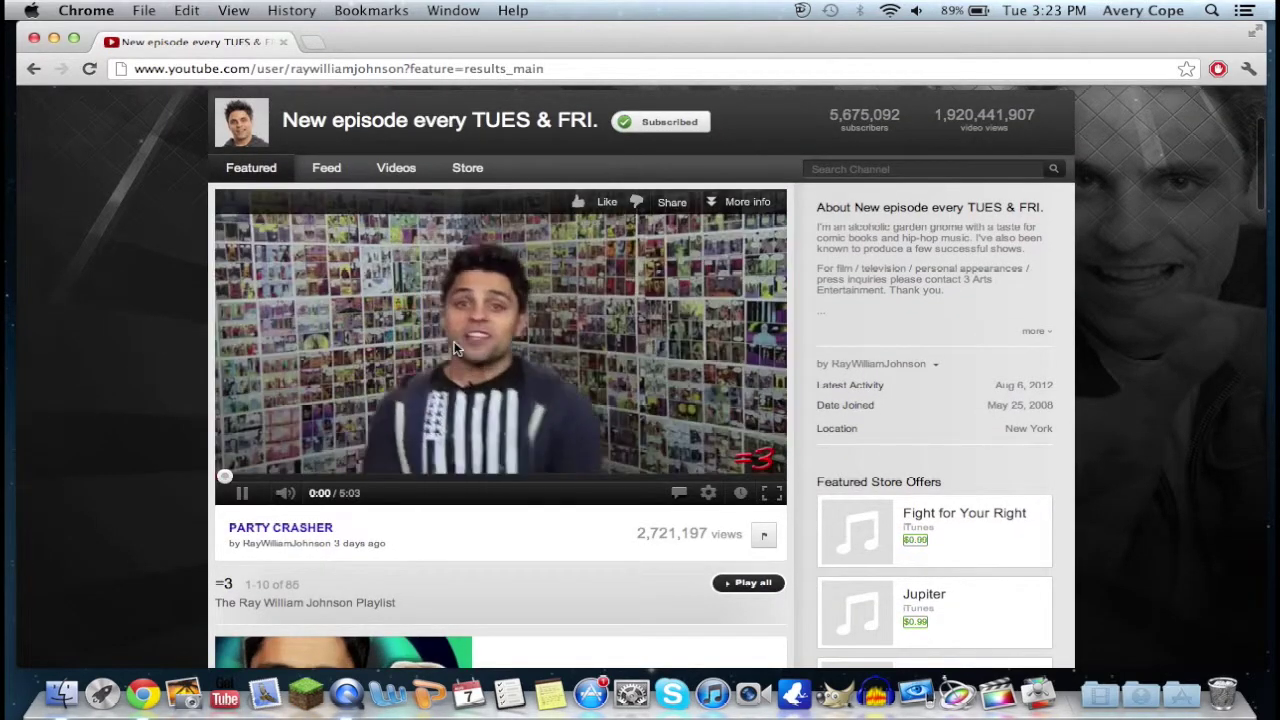
pyautogui.click(453, 345)
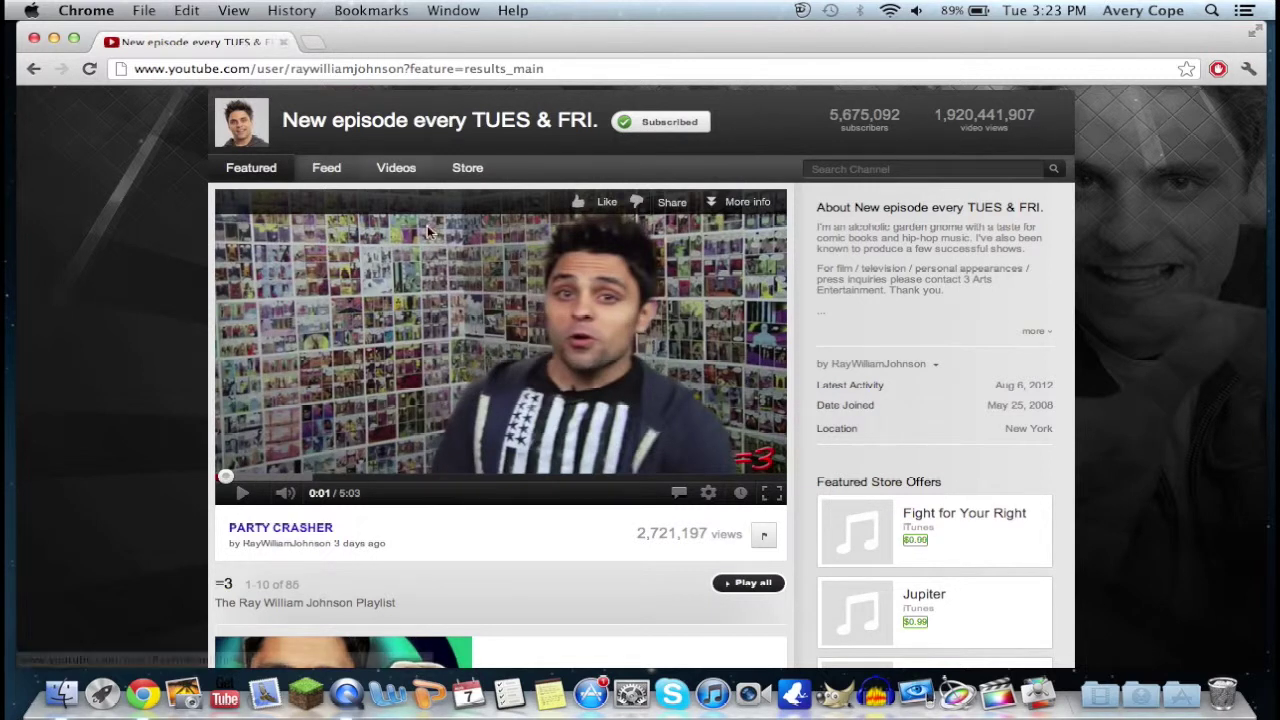
pyautogui.scroll(3, 355, 98)
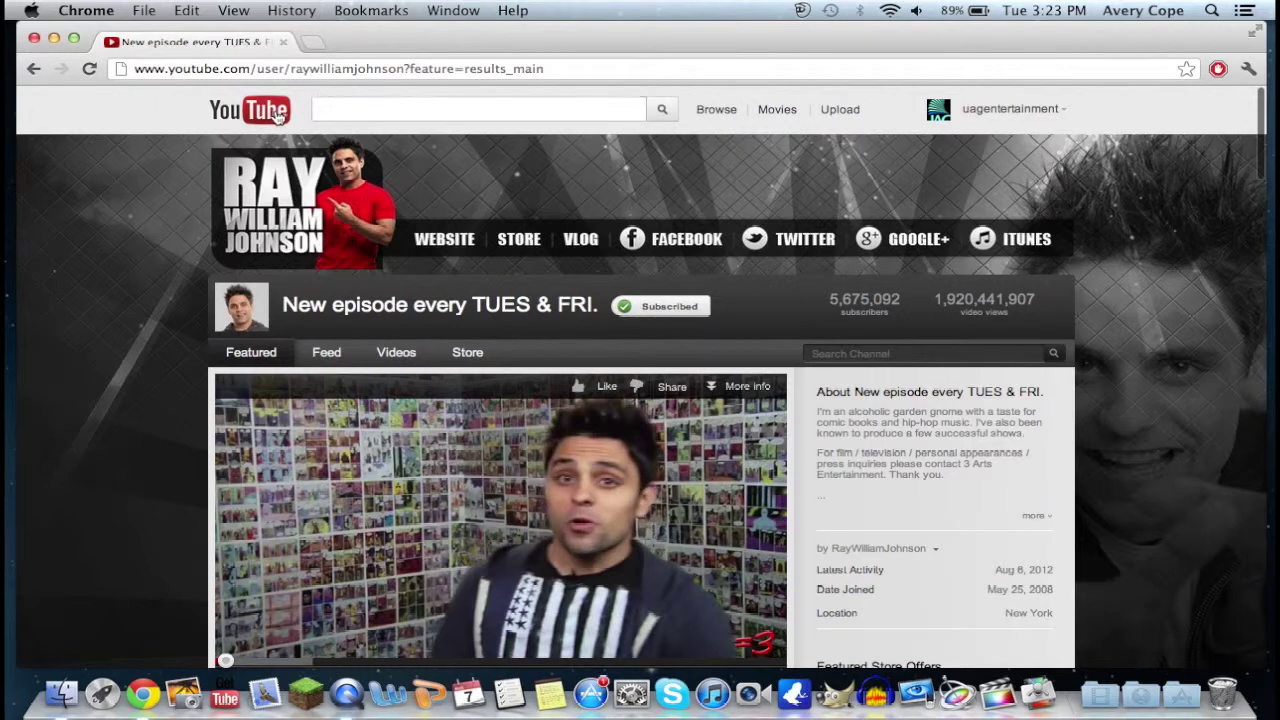
pyautogui.scroll(-15, 716, 472)
pyautogui.scroll(-15, 716, 472)
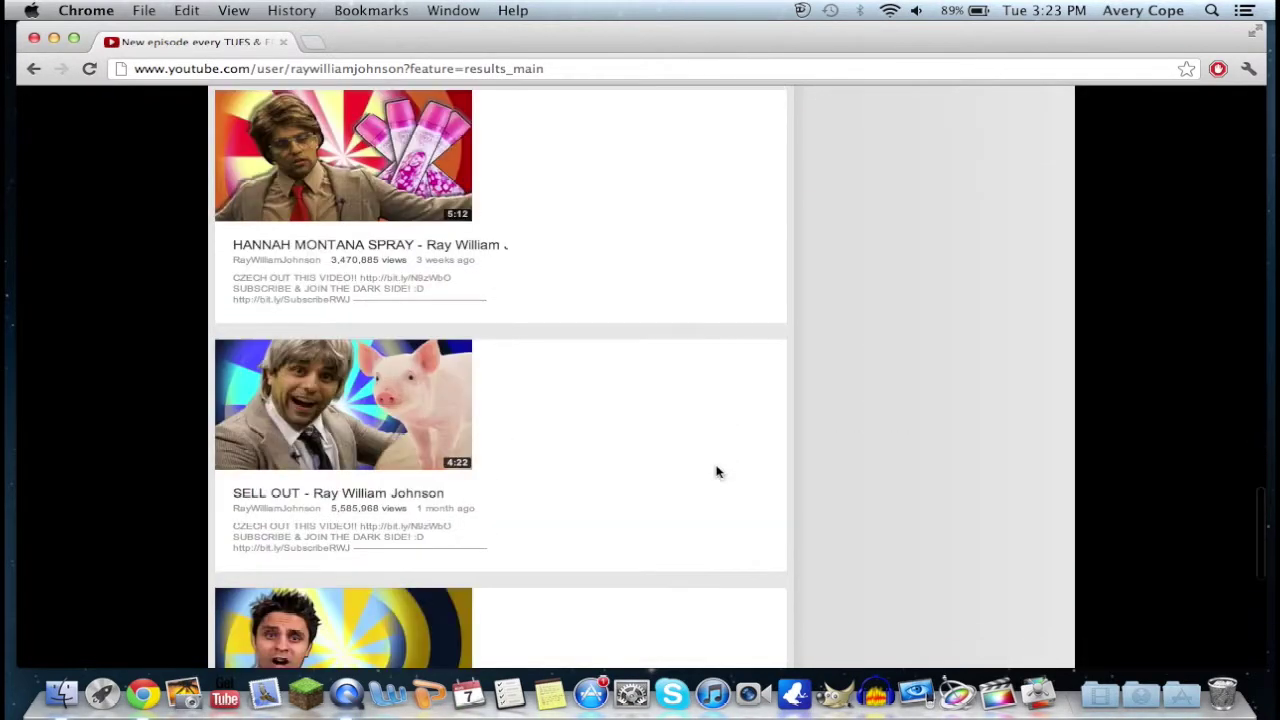
# Open the YouTube Partner Program page via Creators & Partners, then pause AdBlock.
pyautogui.click(659, 507)
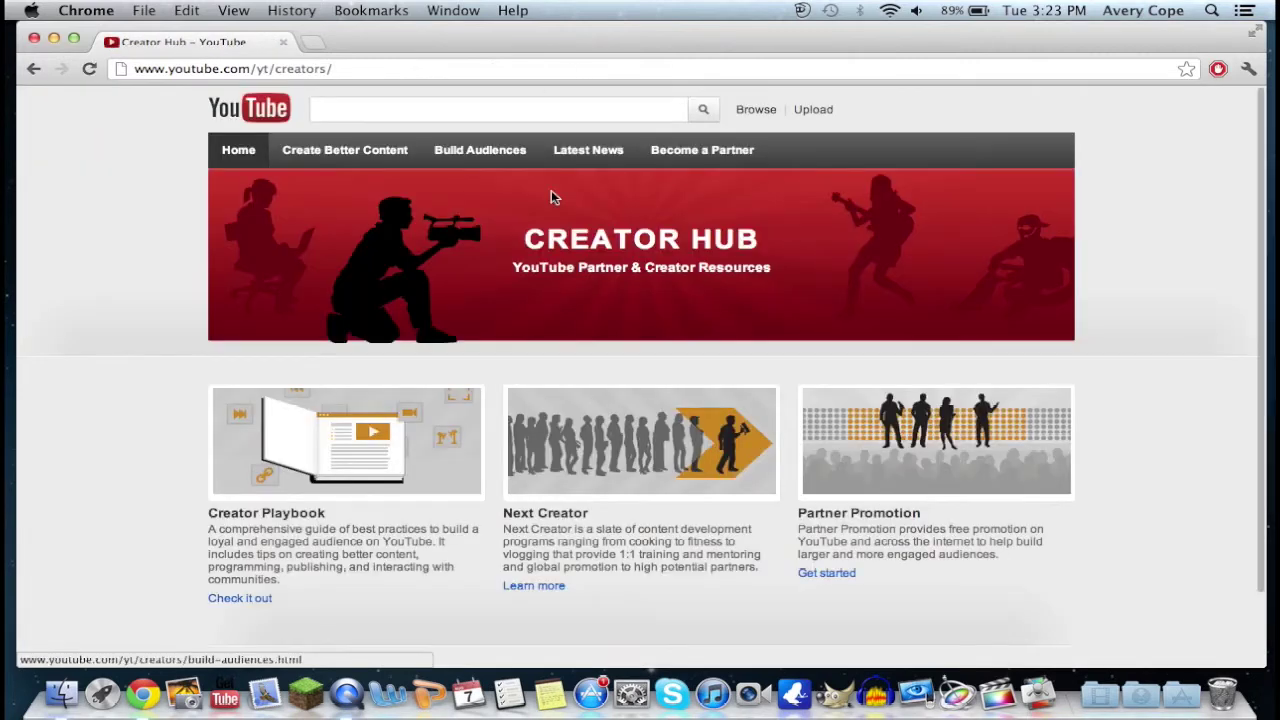
pyautogui.click(688, 152)
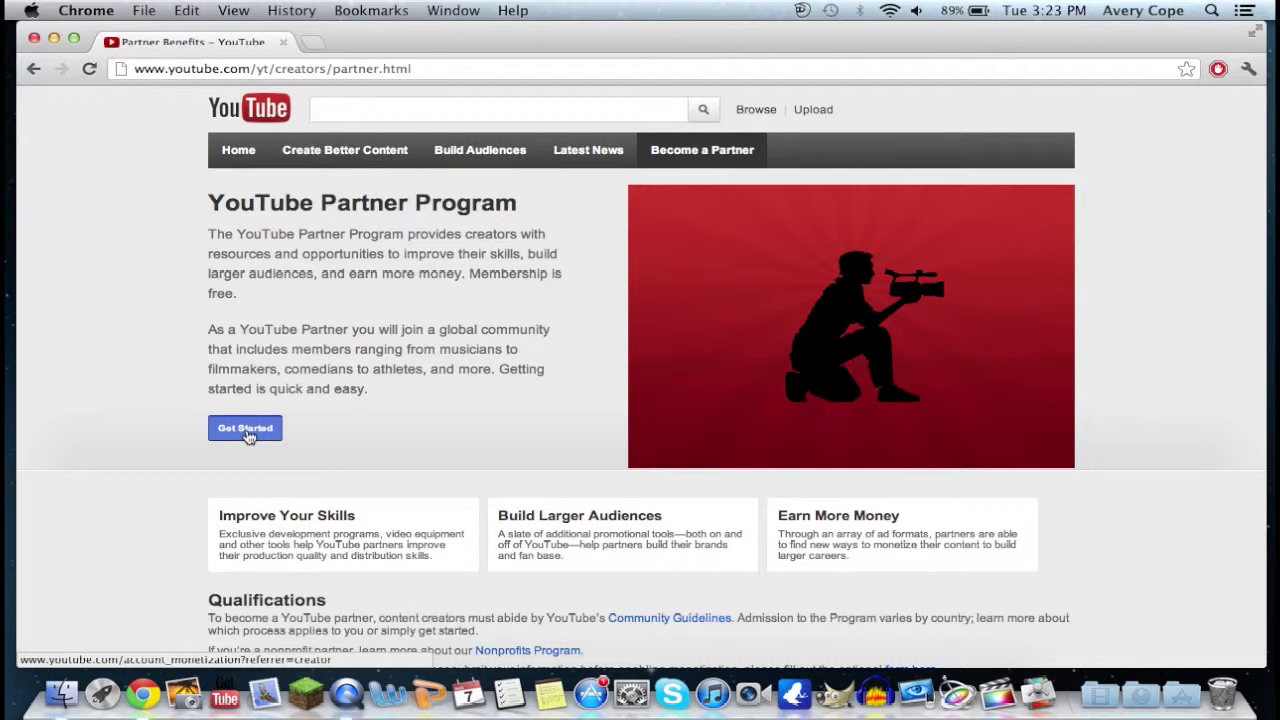
pyautogui.click(1218, 70)
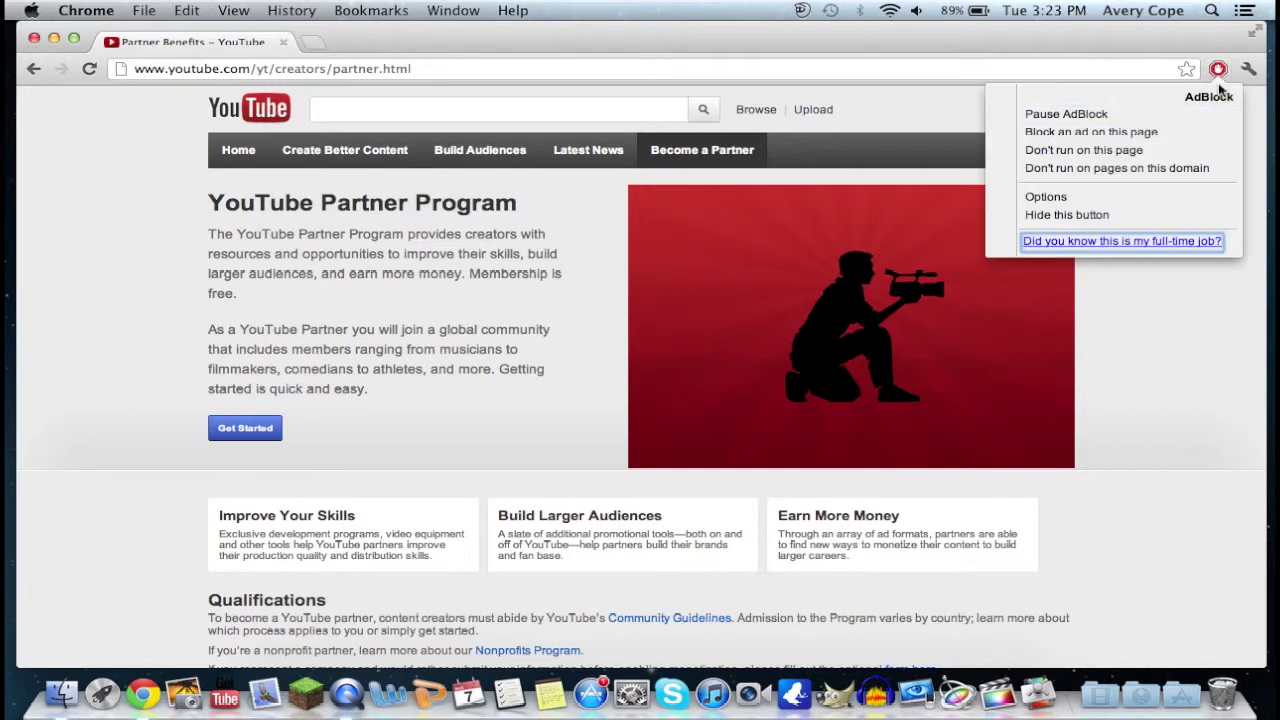
pyautogui.click(1050, 118)
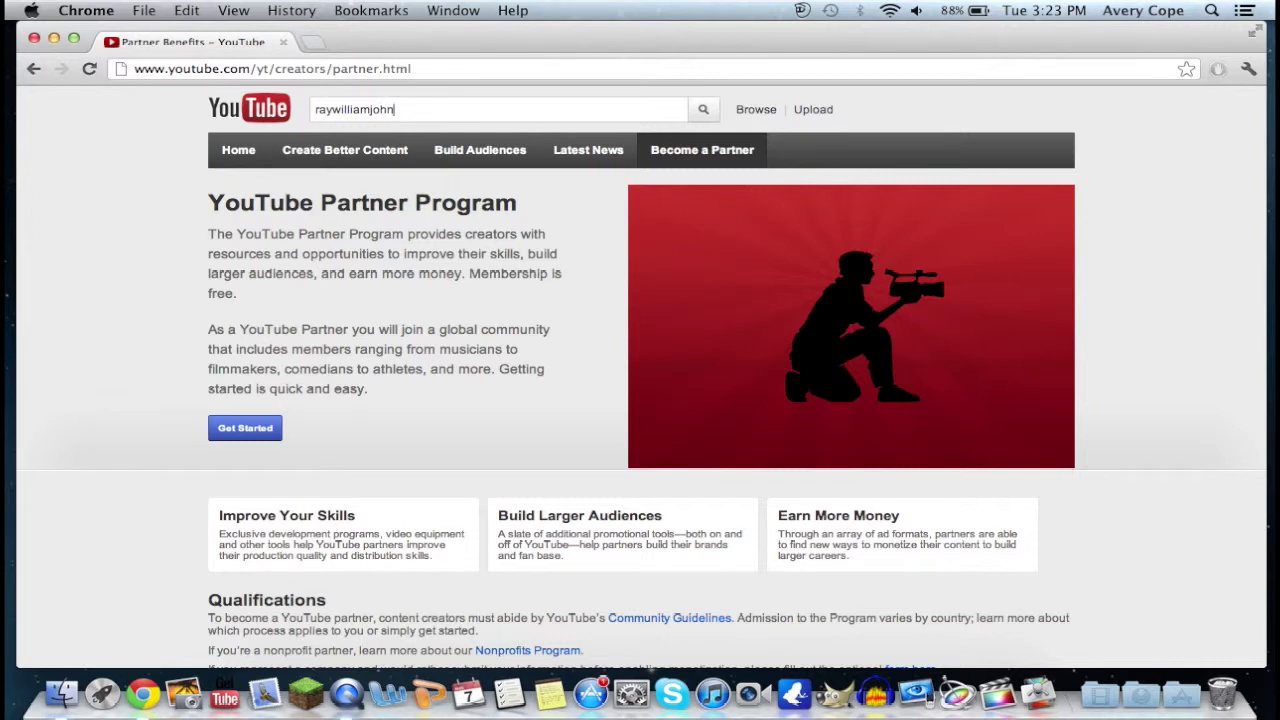
# Search raywilliamjohnson, open the channel, and pause the featured video during its JOIN THE NATION ad.
pyautogui.press('Return')
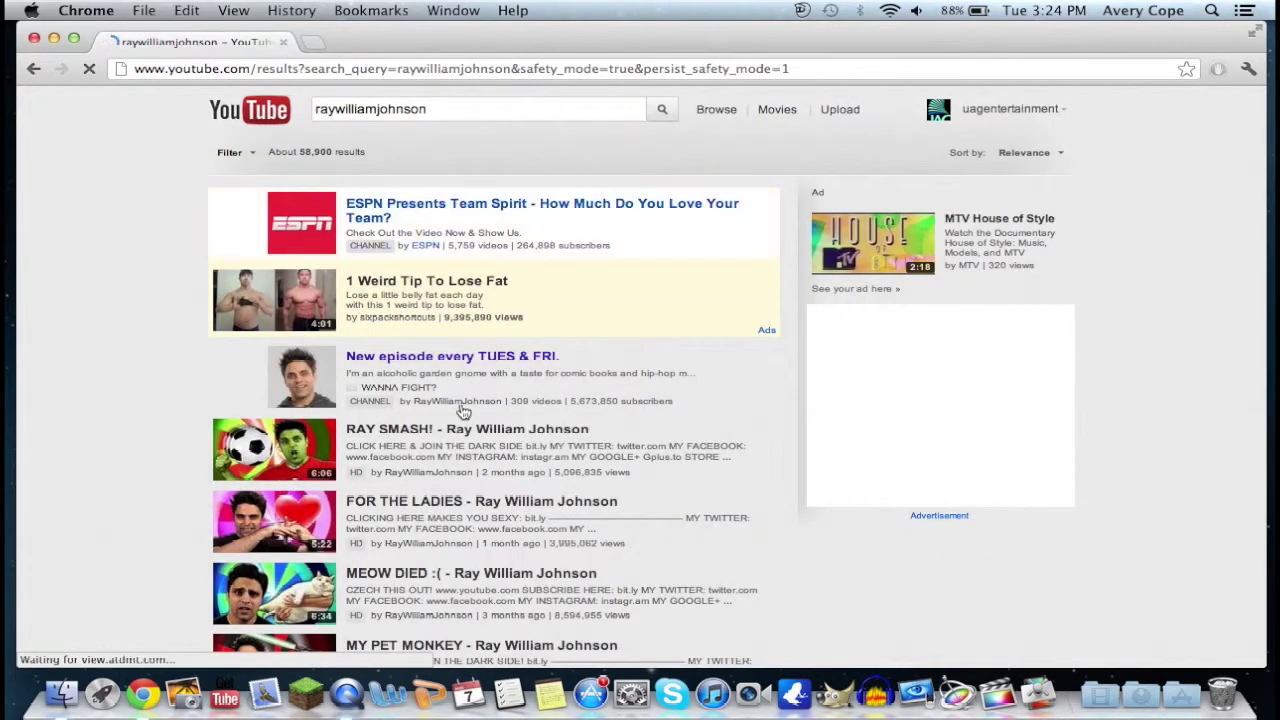
pyautogui.click(456, 358)
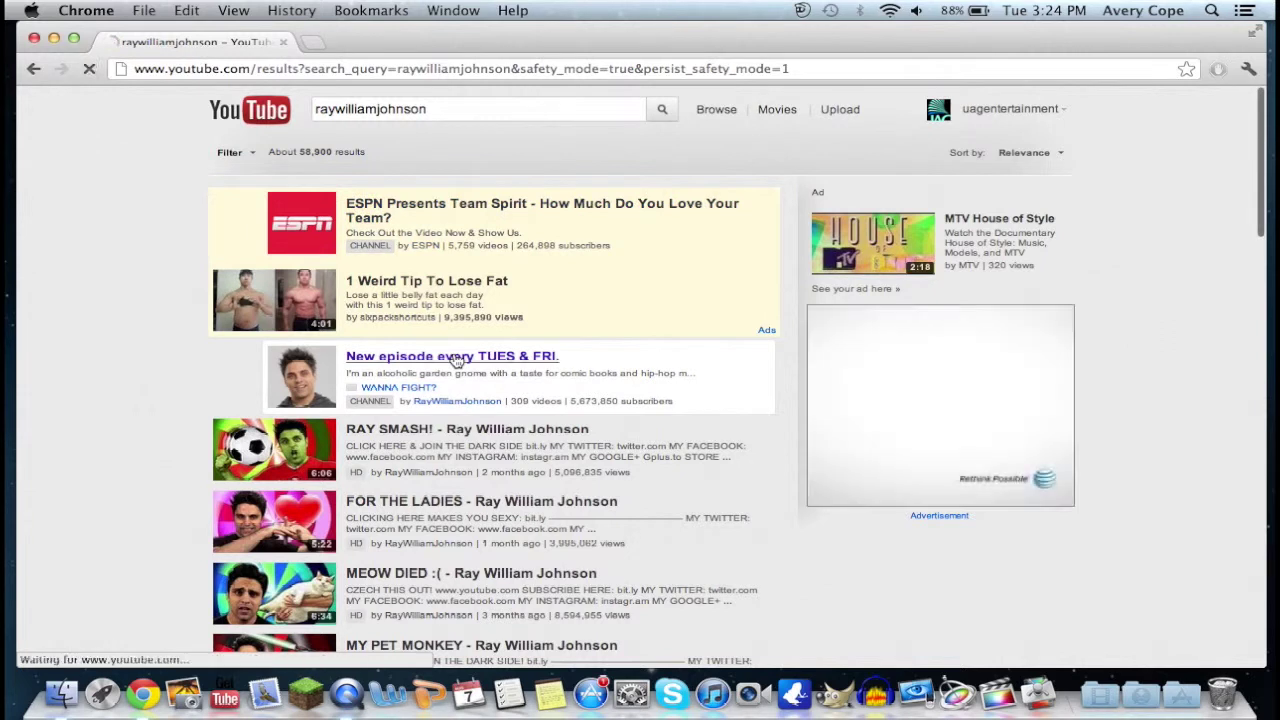
pyautogui.scroll(-5, 70, 400)
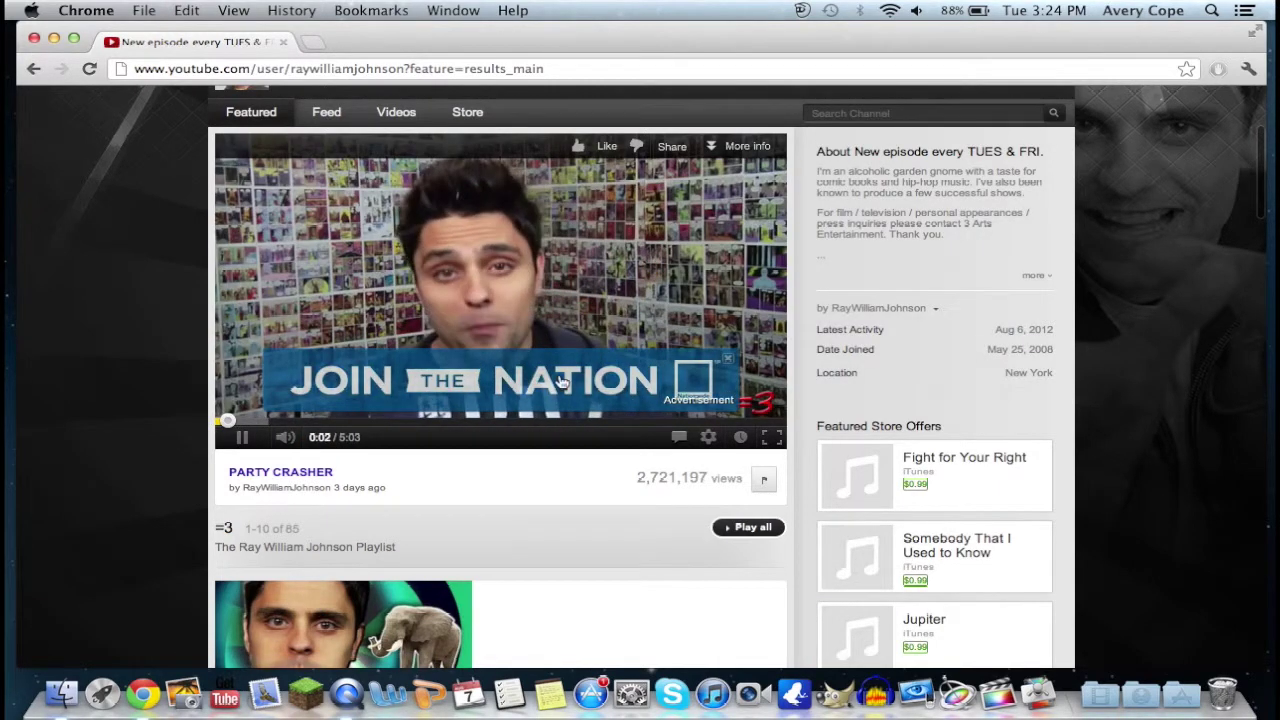
pyautogui.click(236, 440)
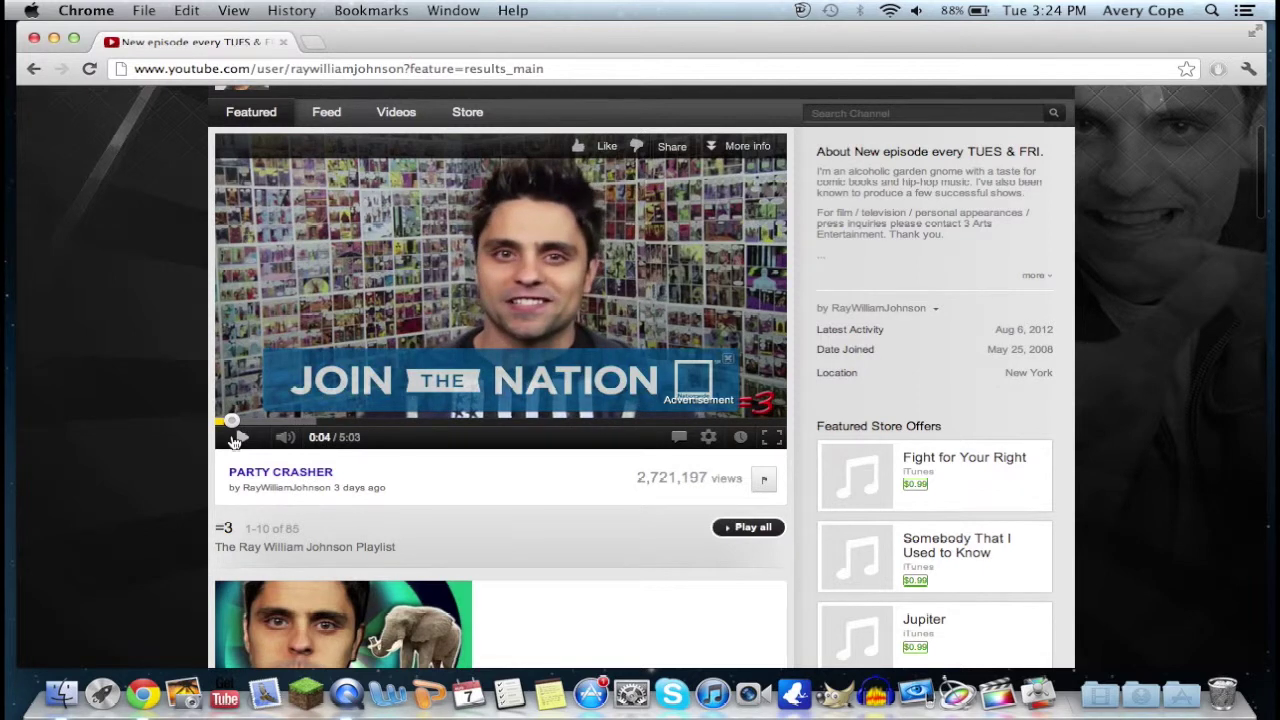
pyautogui.click(1218, 68)
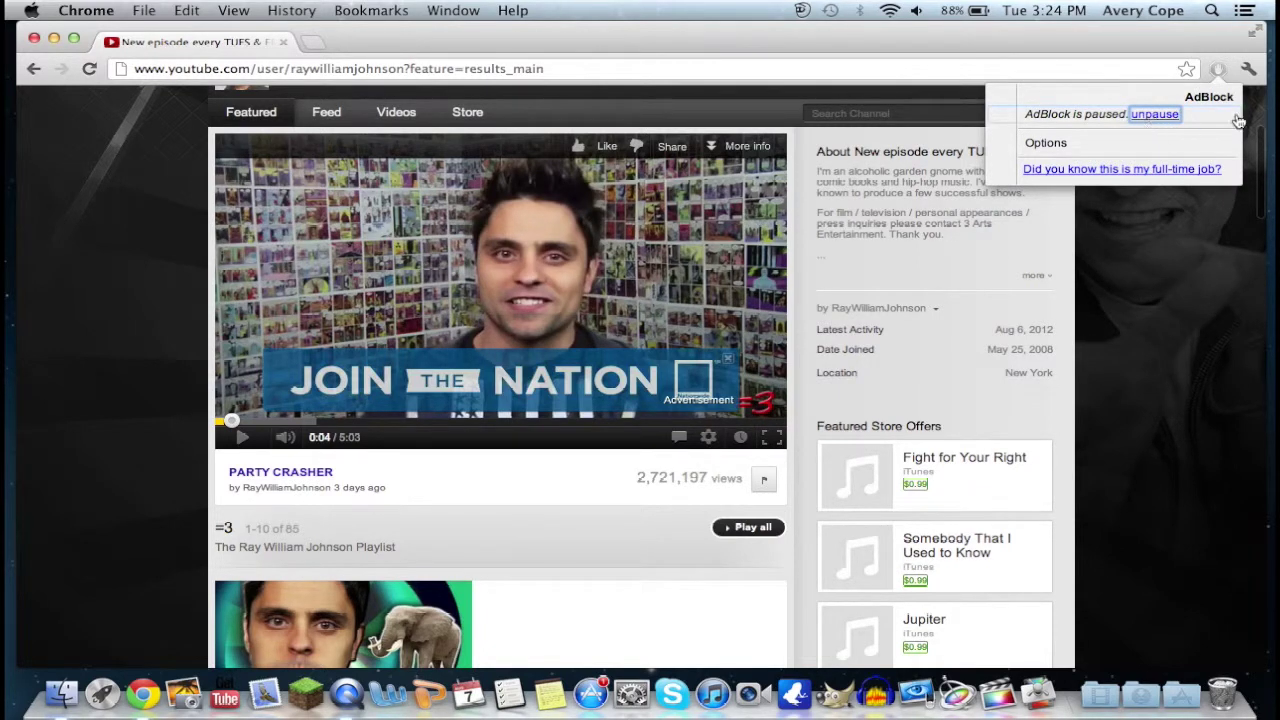
# Resume AdBlock, reload the channel to play the featured video ad-free, then close Chrome.
pyautogui.click(1156, 116)
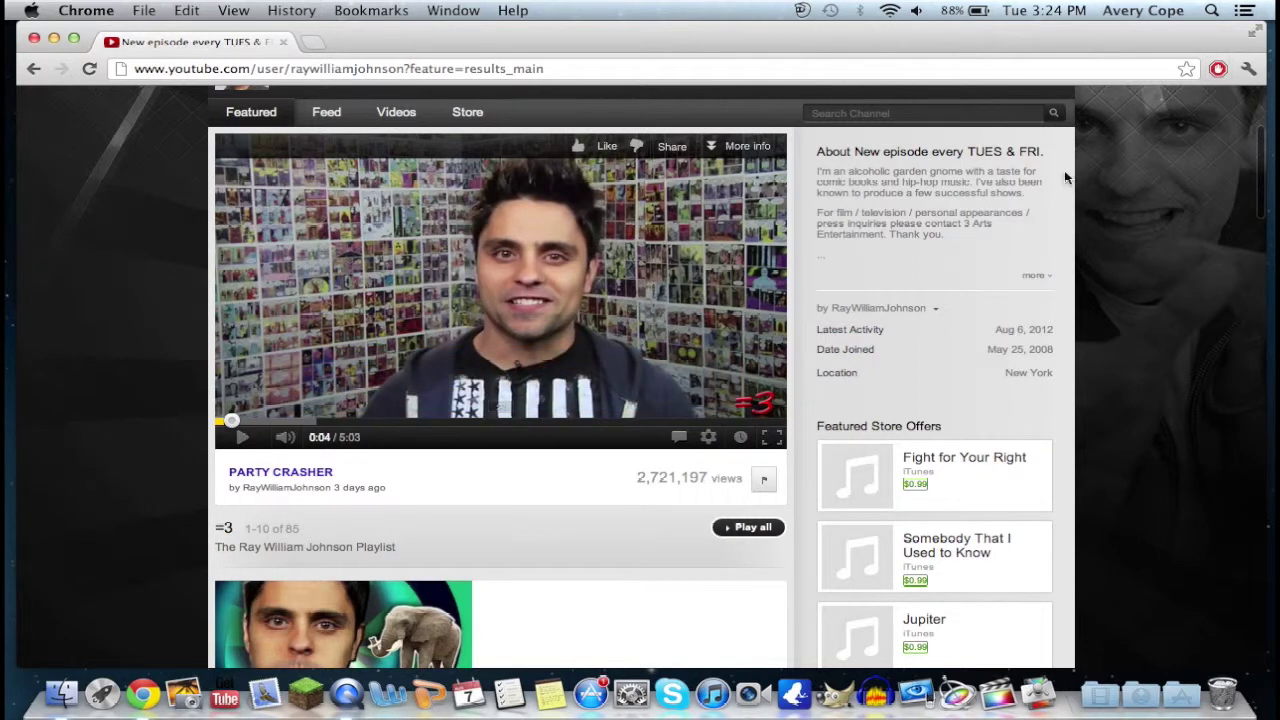
pyautogui.click(89, 72)
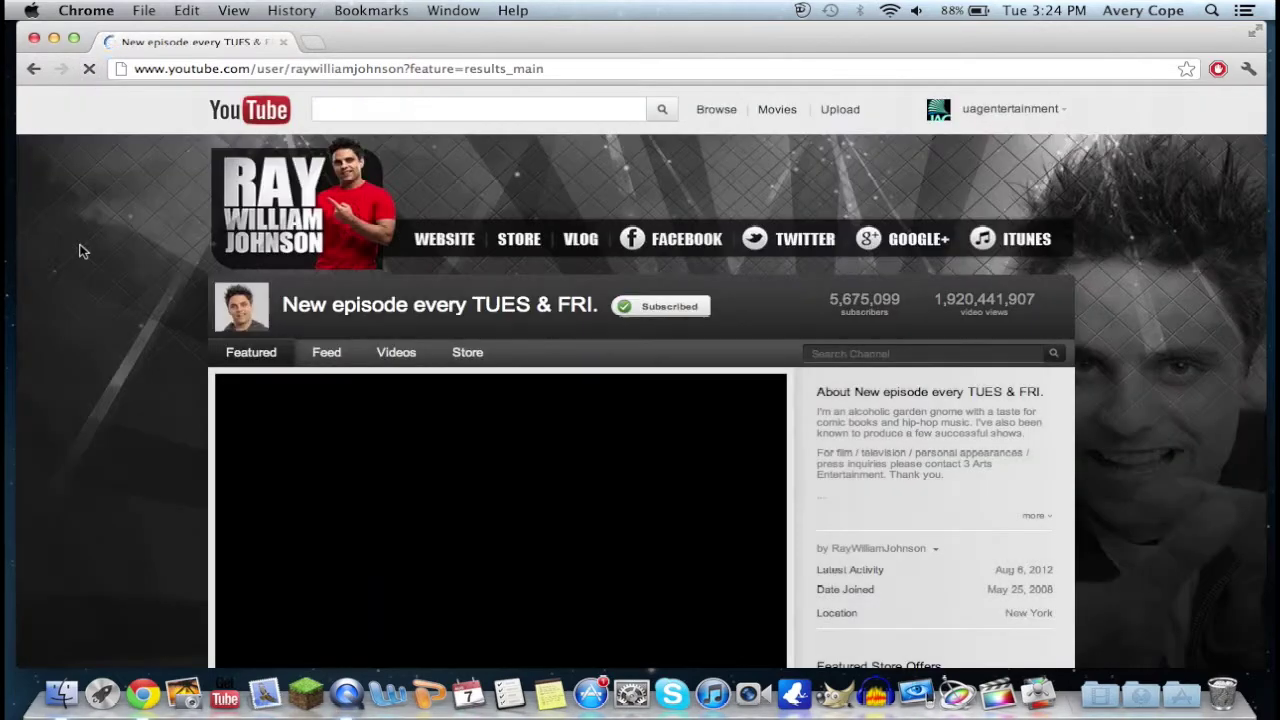
pyautogui.scroll(5, 251, 294)
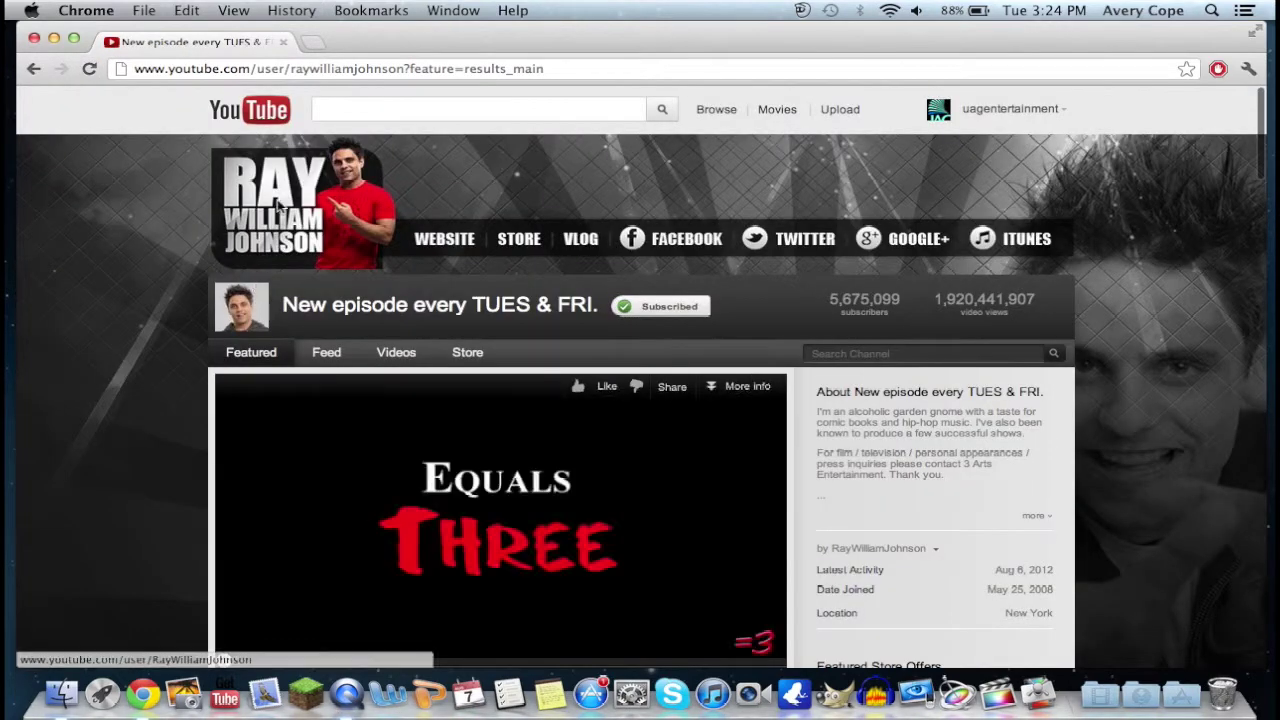
pyautogui.click(456, 565)
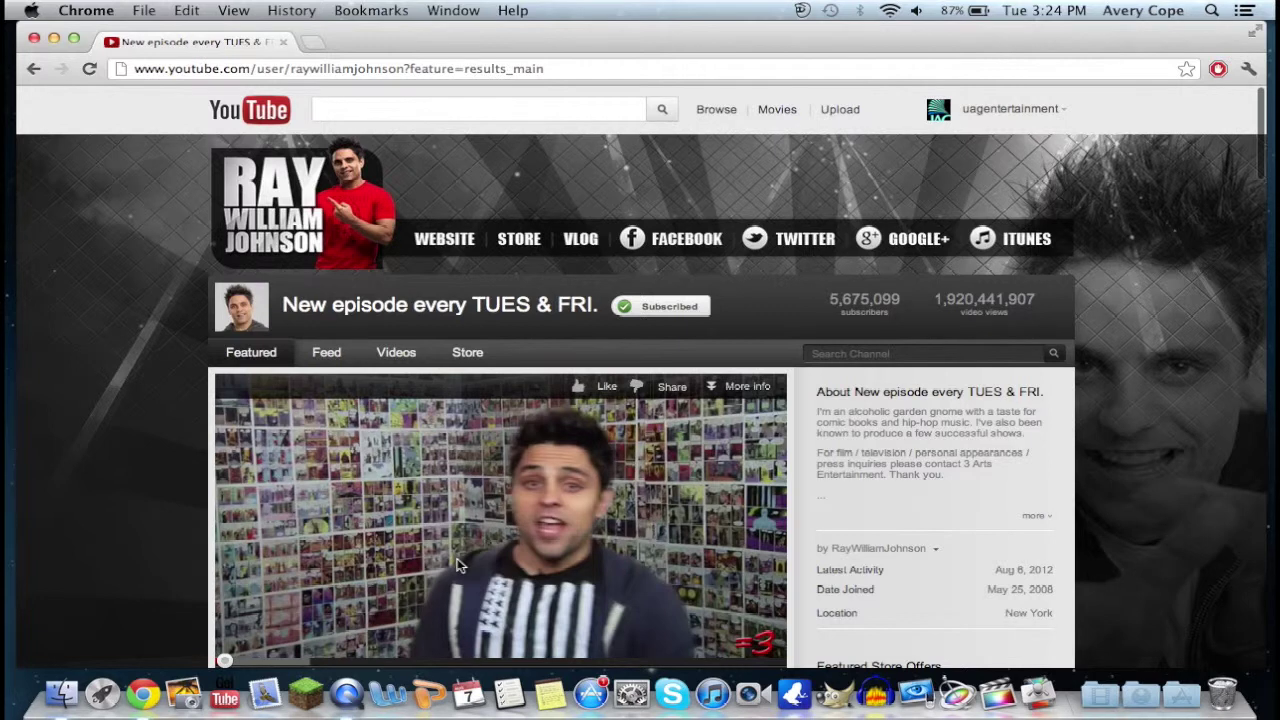
pyautogui.click(34, 38)
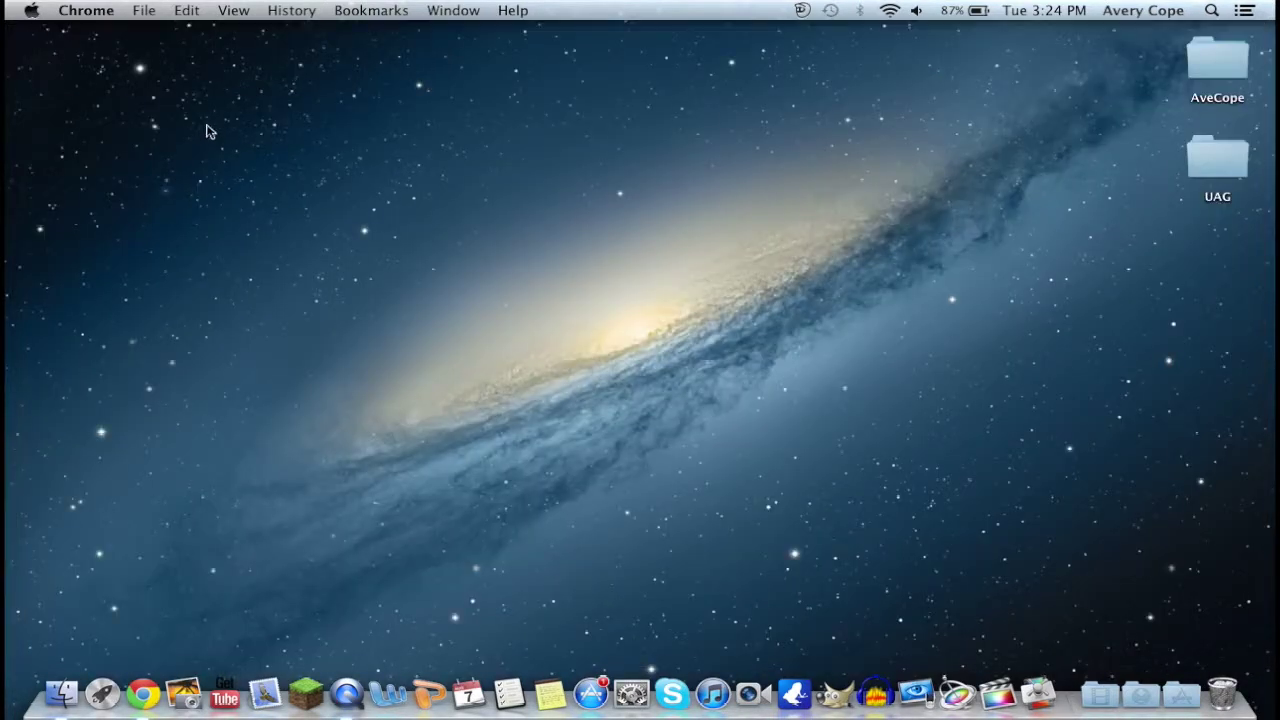